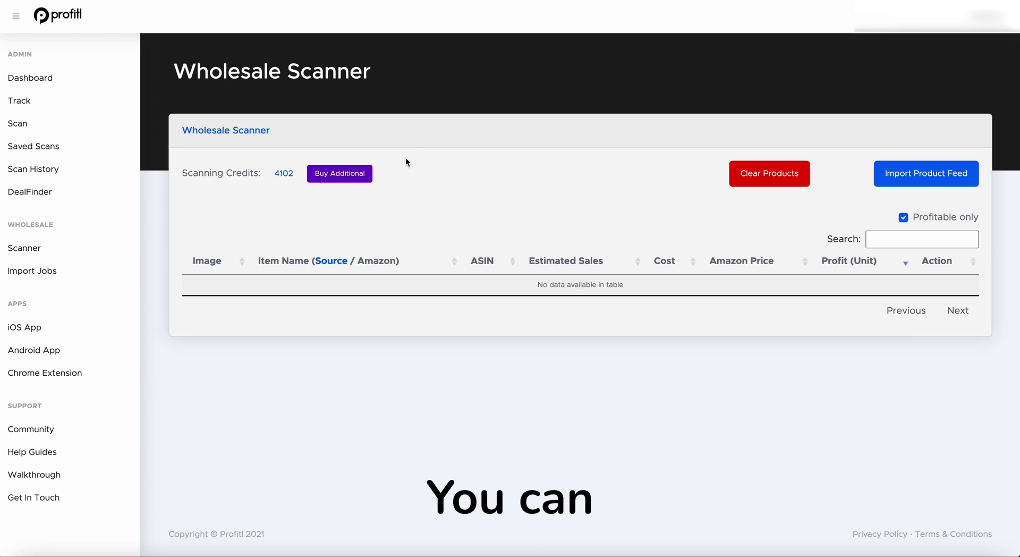
# - Enter 500 in the scanning-credit purchase form, then close it without paying
pyautogui.click(345, 172)
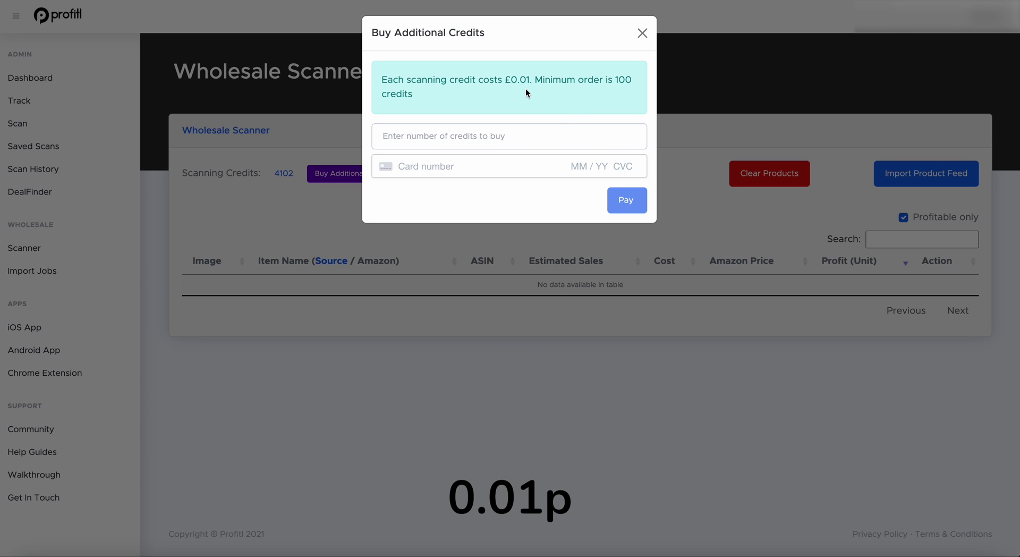
pyautogui.click(443, 142)
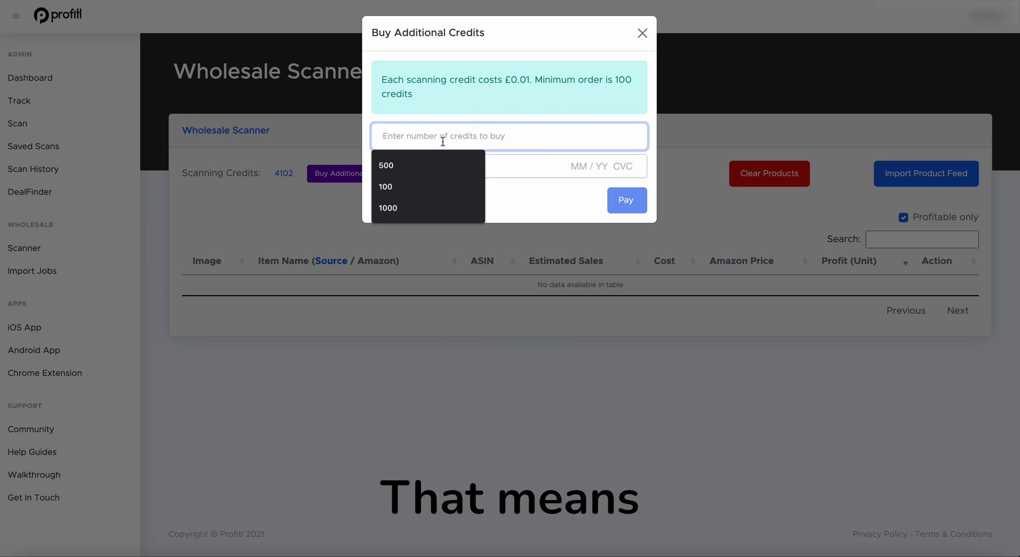
pyautogui.write('500')
pyautogui.click(459, 190)
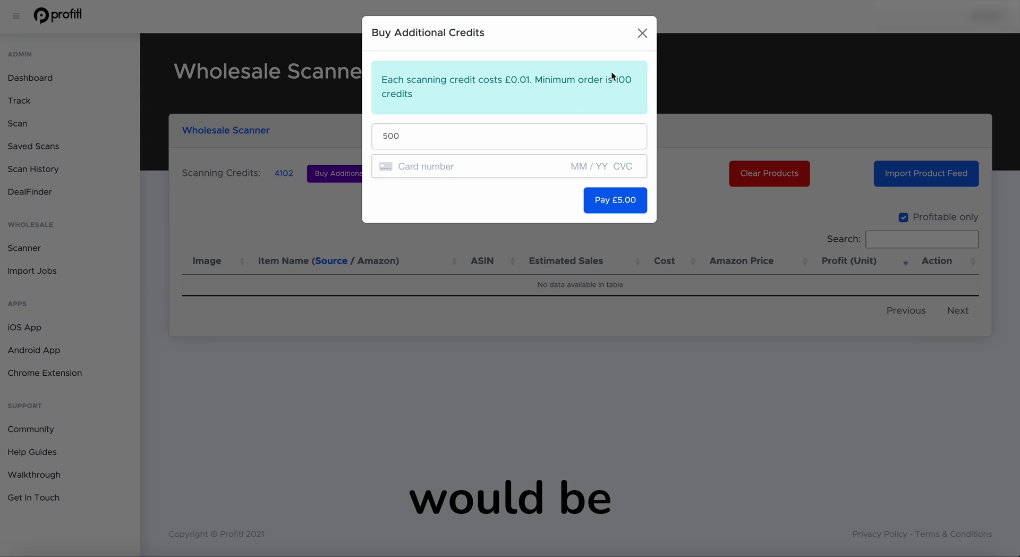
pyautogui.click(642, 35)
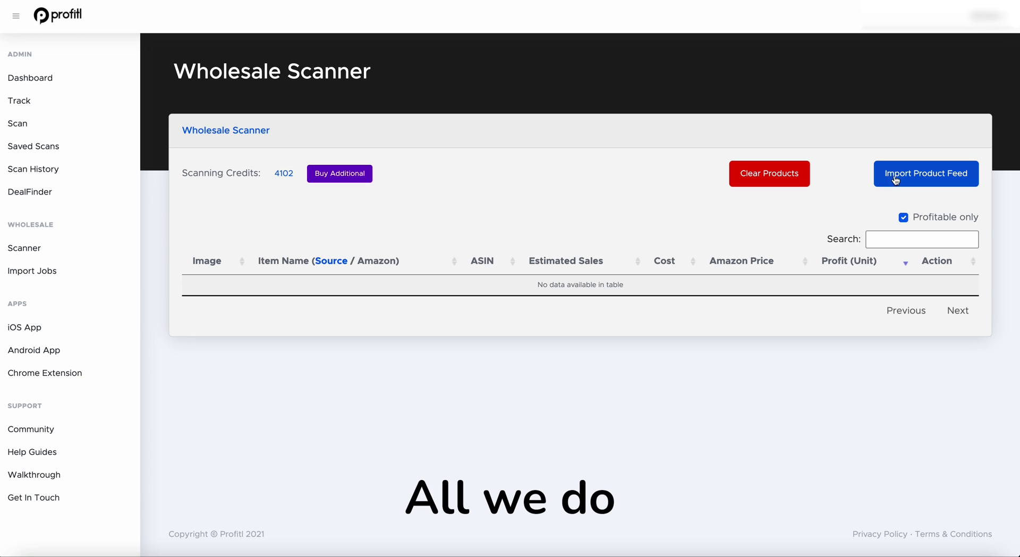
# - Start a product feed import with wholesale test.csv and review its previewed supplier columns
pyautogui.click(924, 178)
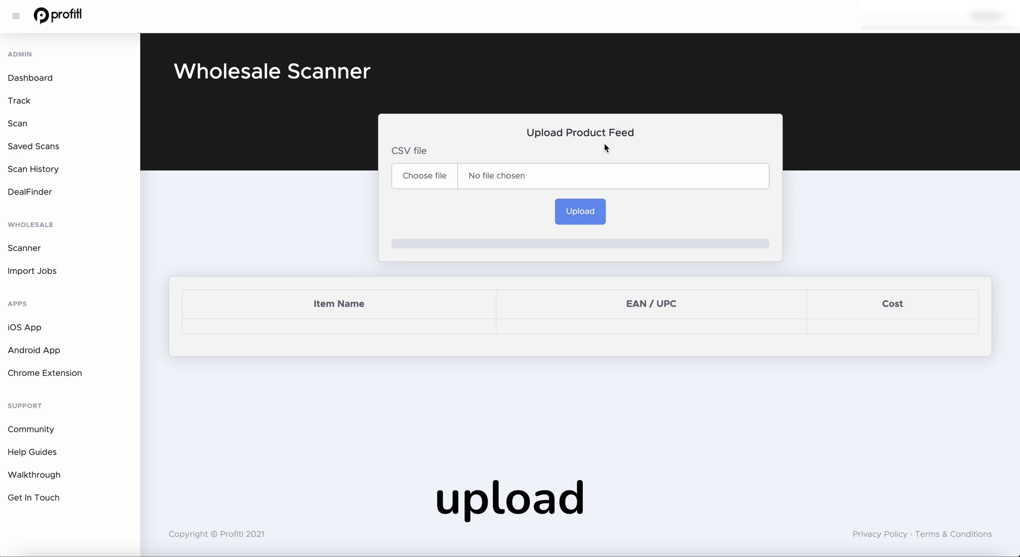
pyautogui.click(434, 184)
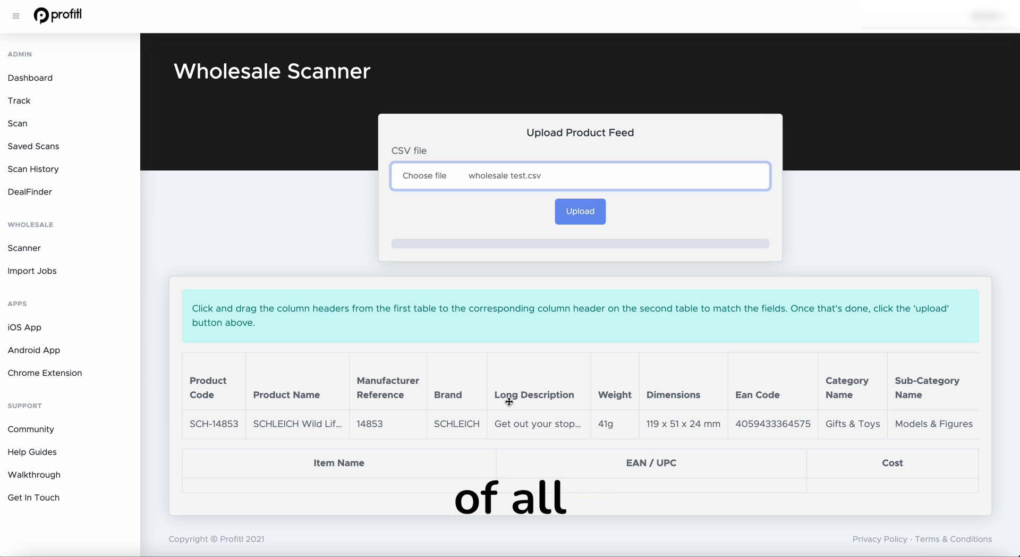
pyautogui.hscroll(2, 531, 393)
pyautogui.hscroll(5, 531, 394)
pyautogui.hscroll(3, 585, 404)
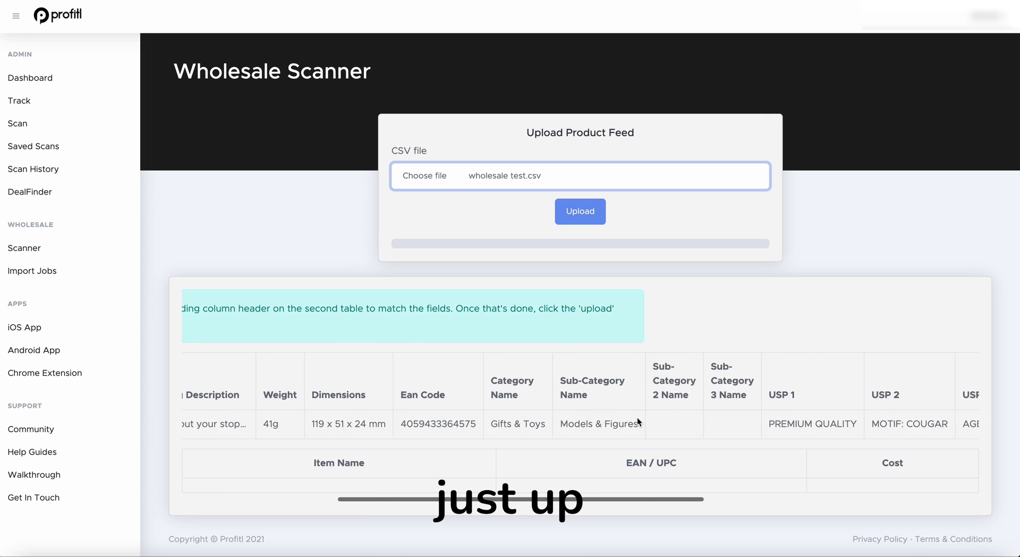
pyautogui.hscroll(3, 636, 417)
pyautogui.hscroll(-8, 636, 416)
pyautogui.hscroll(-5, 636, 417)
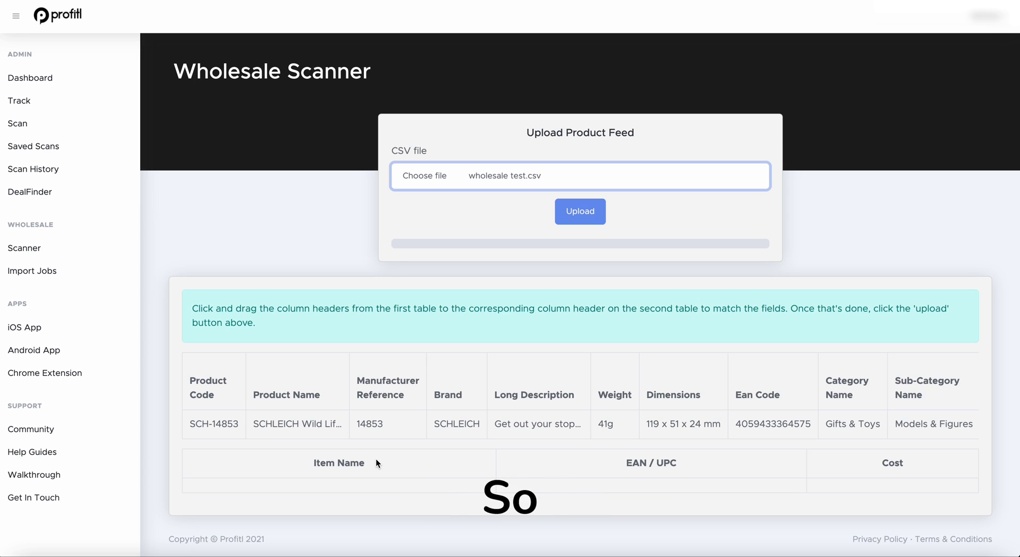
# - Drag feed columns onto the table: Product Name→Item Name, Ean Code→EAN / UPC, Trade Our Price→Cost
pyautogui.doubleClick(349, 462)
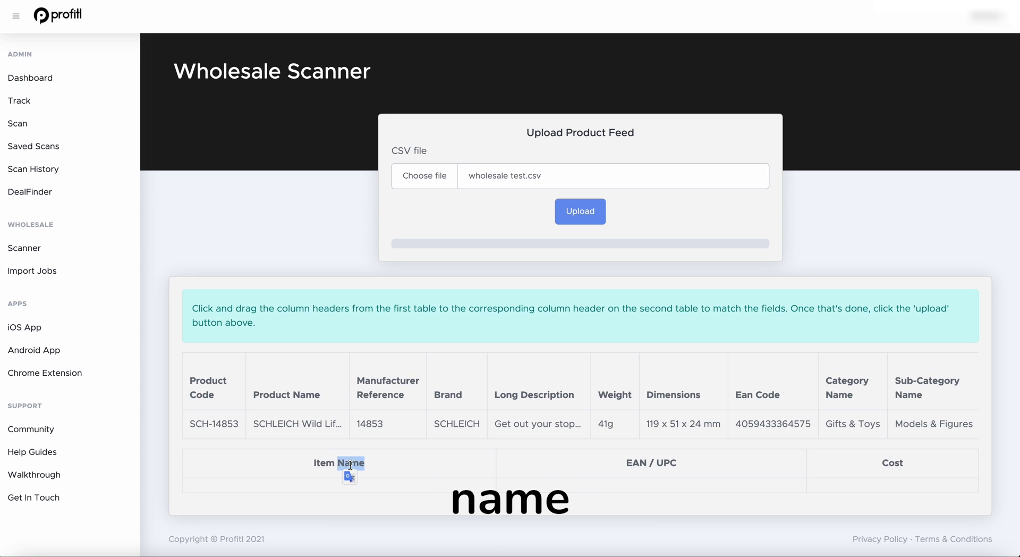
pyautogui.click(298, 454)
pyautogui.moveTo(290, 383); pyautogui.dragTo(314, 461)
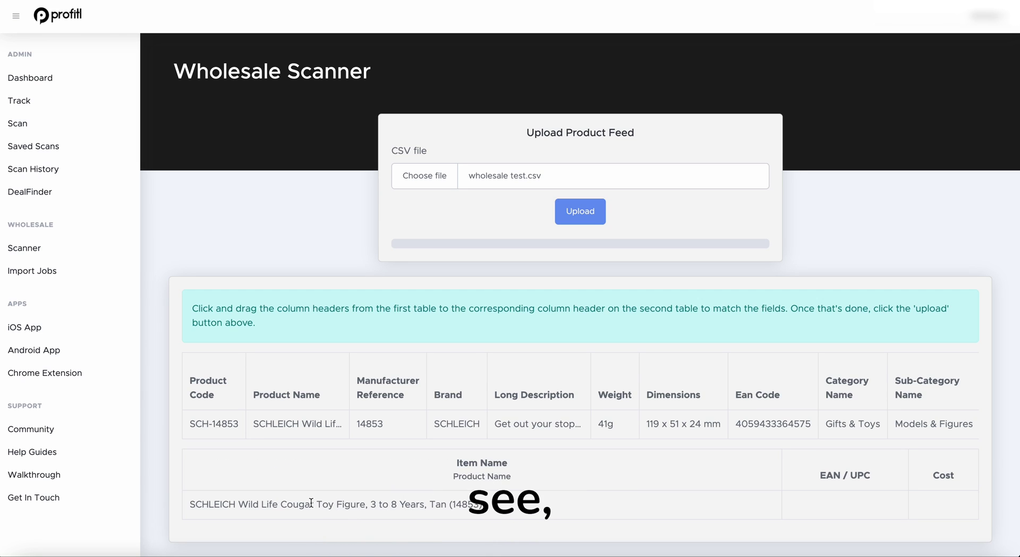
pyautogui.hscroll(5, 531, 393)
pyautogui.hscroll(1, 531, 394)
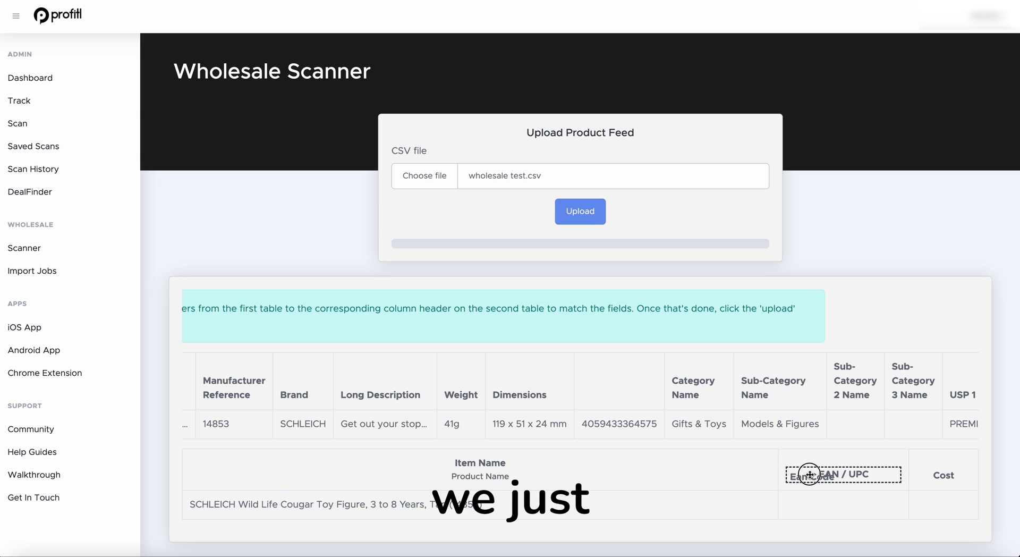
pyautogui.moveTo(601, 392); pyautogui.dragTo(808, 477)
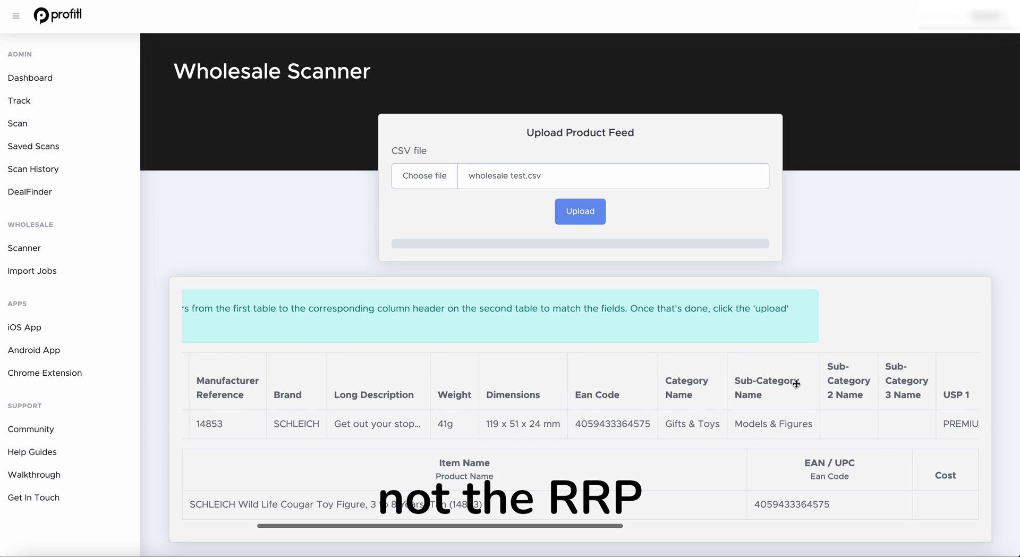
pyautogui.hscroll(4, 796, 384)
pyautogui.hscroll(3, 796, 384)
pyautogui.hscroll(2, 796, 384)
pyautogui.hscroll(5, 796, 384)
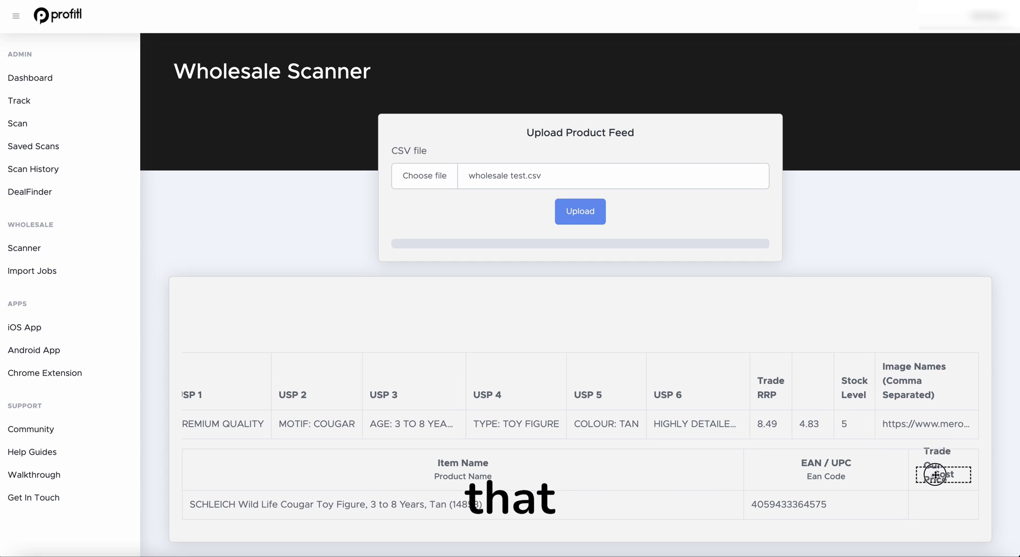
pyautogui.moveTo(810, 388); pyautogui.dragTo(945, 475)
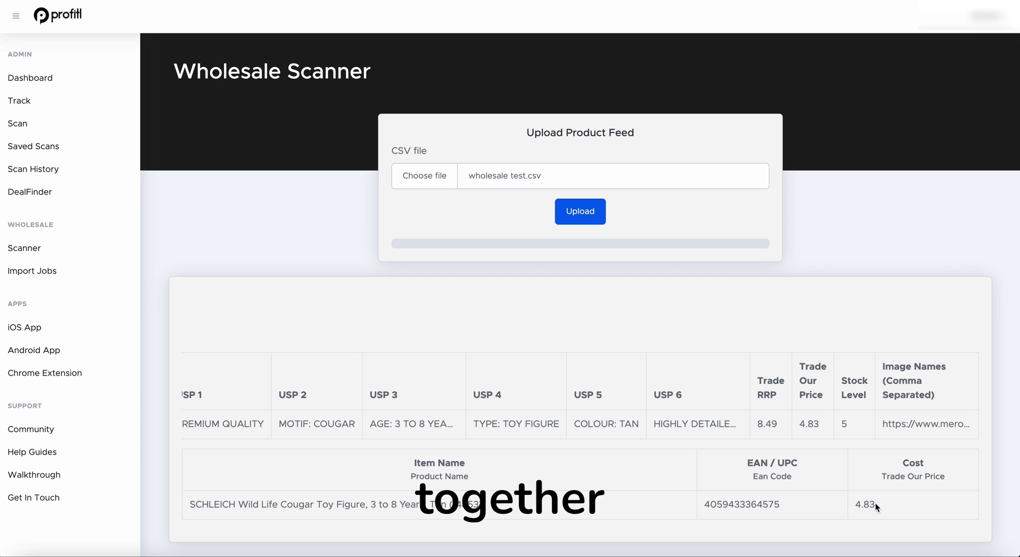
# - Upload the mapped feed, confirm all Import Jobs are done, and return to the scanner results
pyautogui.click(587, 217)
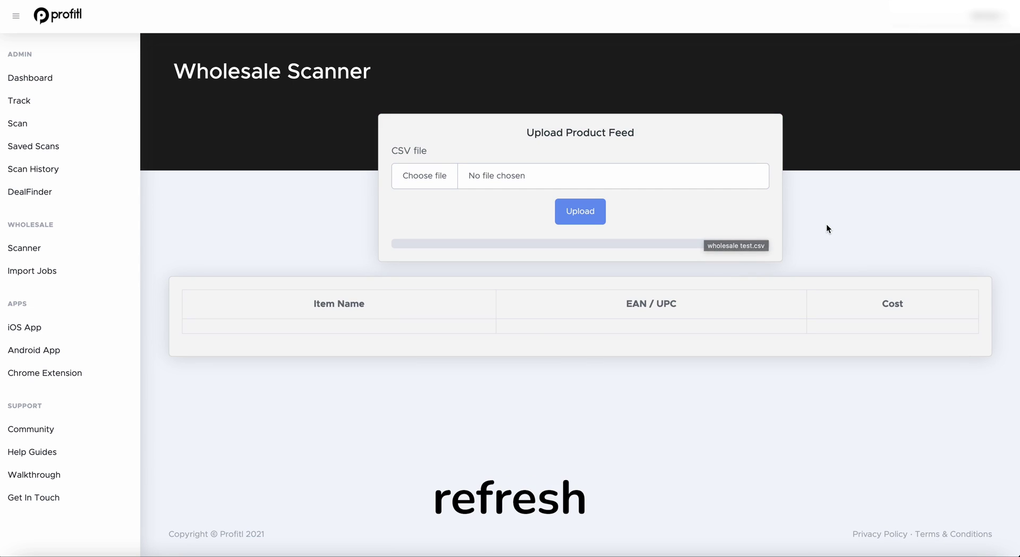
pyautogui.click(33, 271)
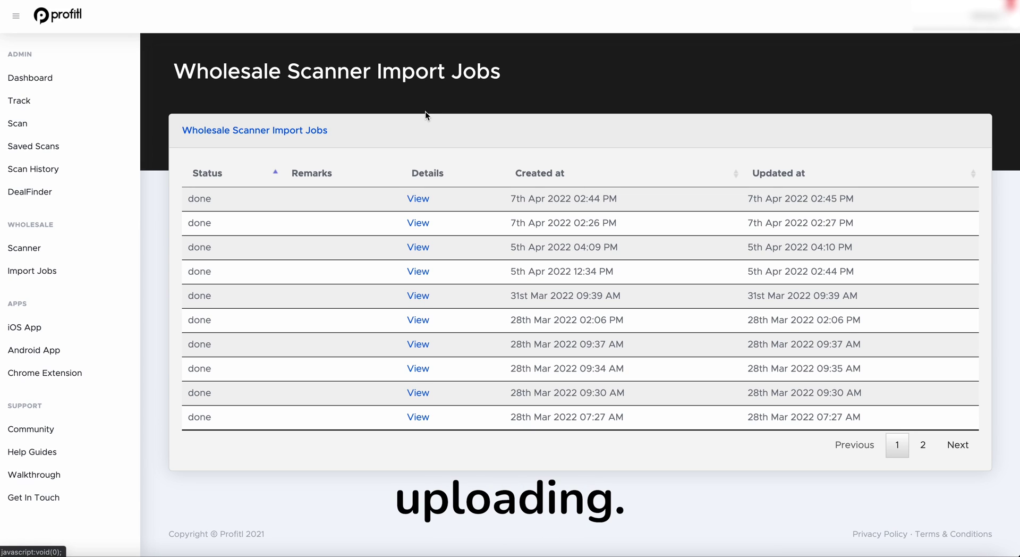
pyautogui.click(30, 253)
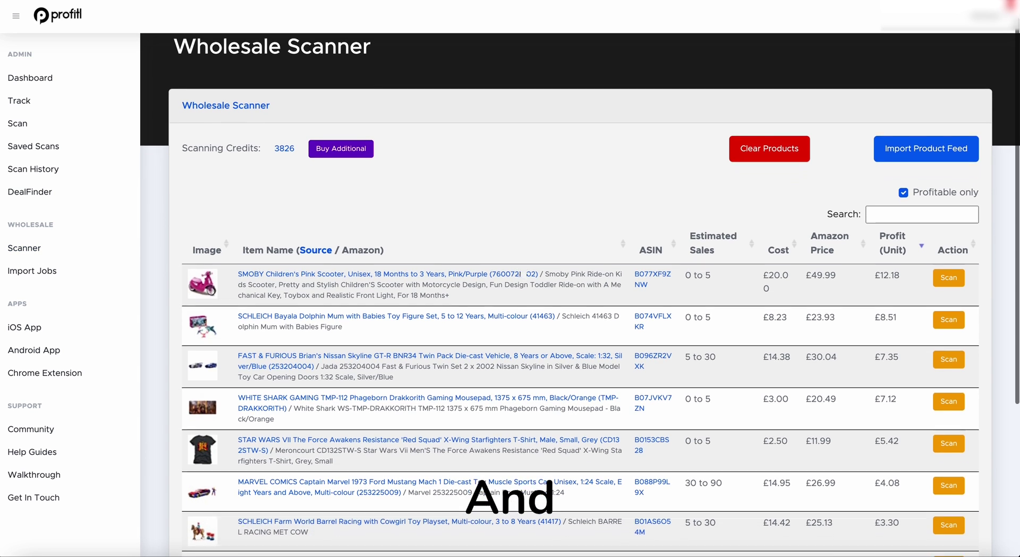
# - Review the imported products' cost, Amazon price and unit profit with Profitable only re-enabled
pyautogui.scroll(-5, 516, 272)
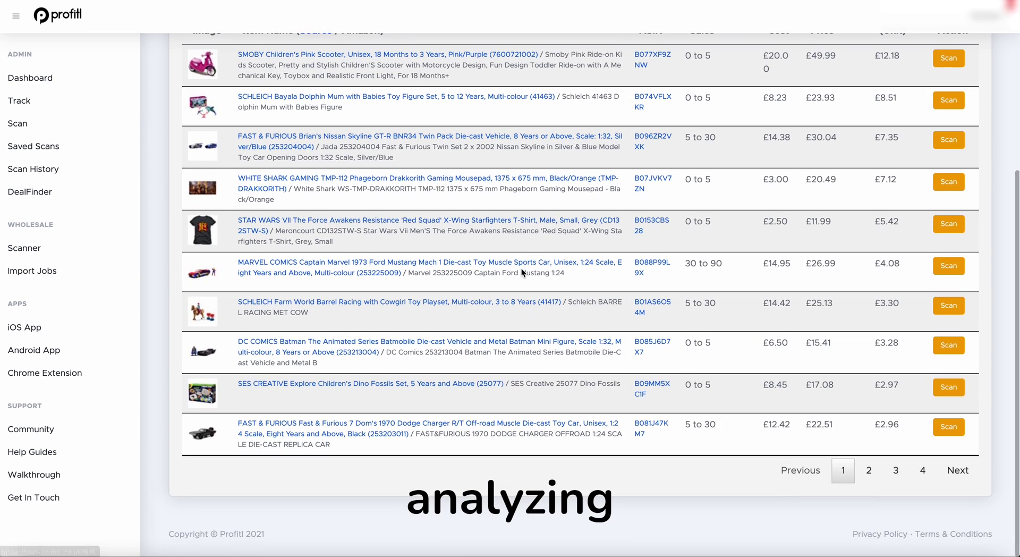
pyautogui.scroll(5, 523, 273)
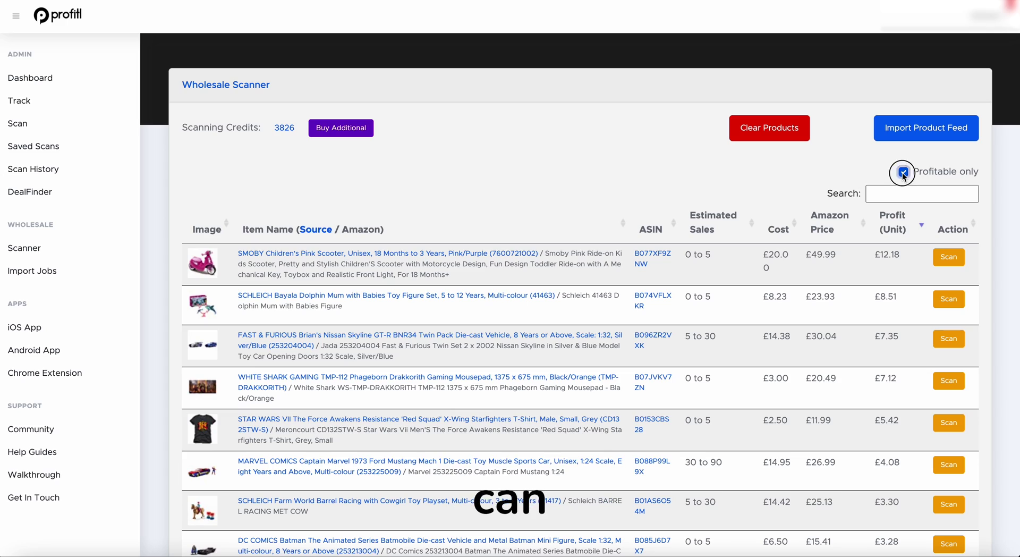
pyautogui.scroll(-10, 754, 286)
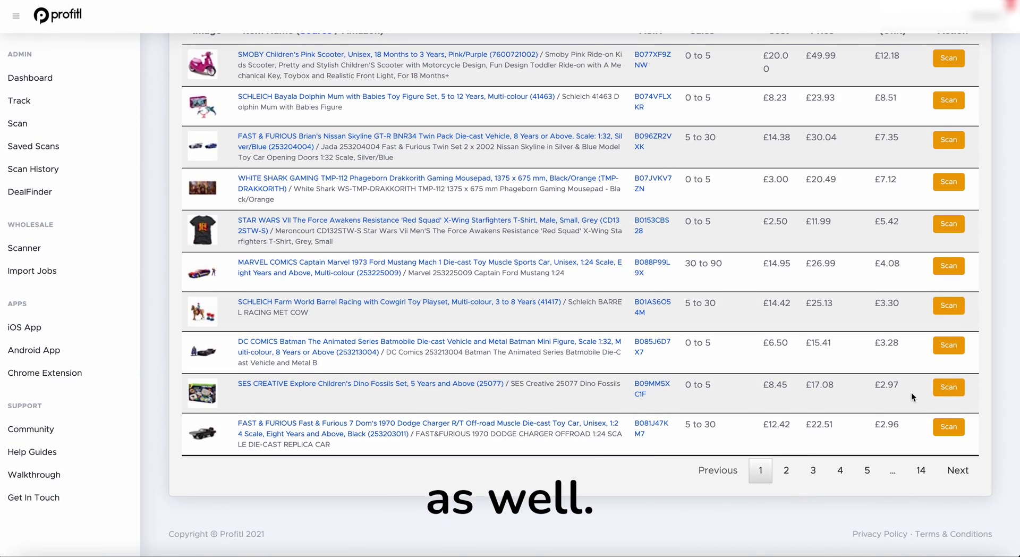
pyautogui.scroll(15, 911, 392)
pyautogui.scroll(-1, 910, 267)
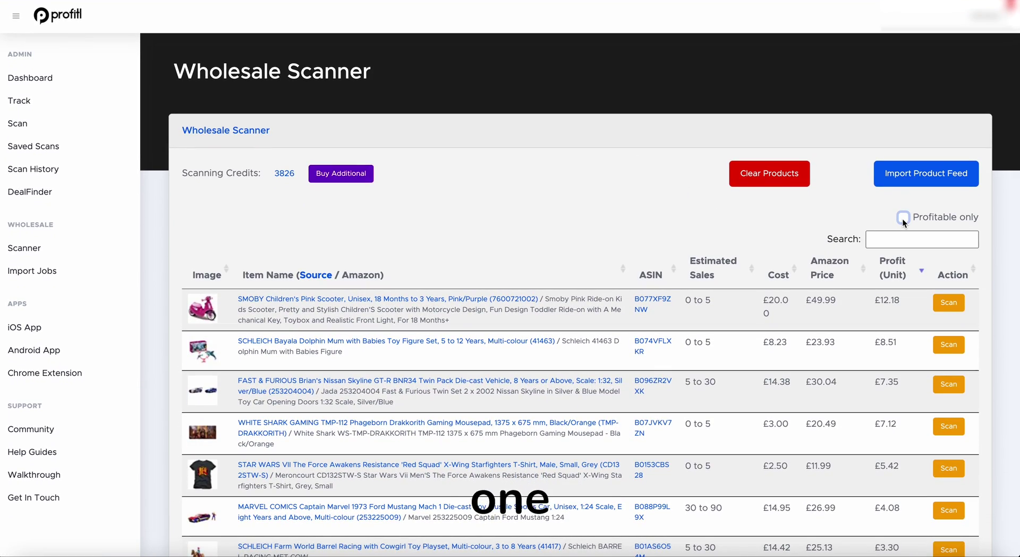
pyautogui.click(903, 218)
pyautogui.scroll(-10, 646, 309)
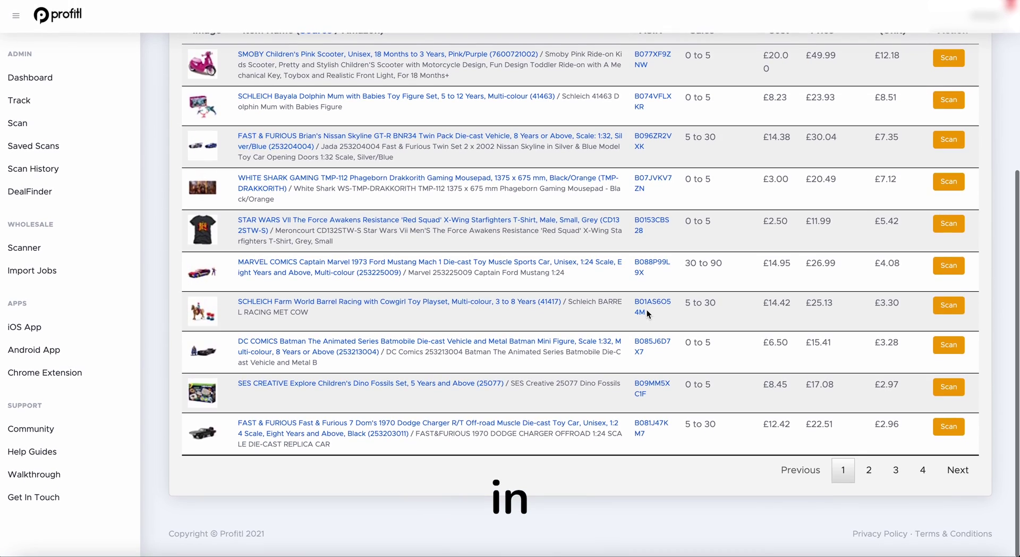
pyautogui.scroll(10, 646, 310)
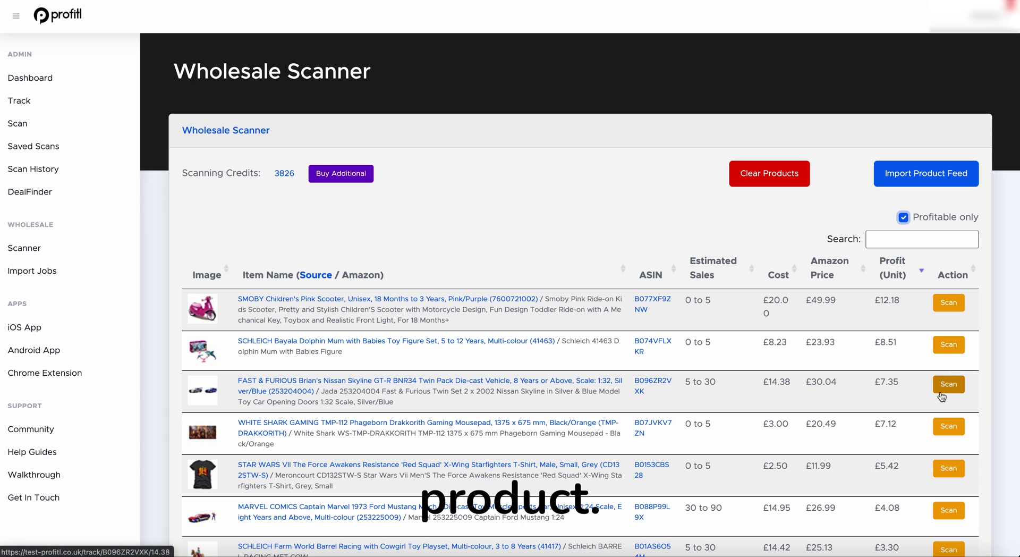
pyautogui.scroll(-2, 954, 333)
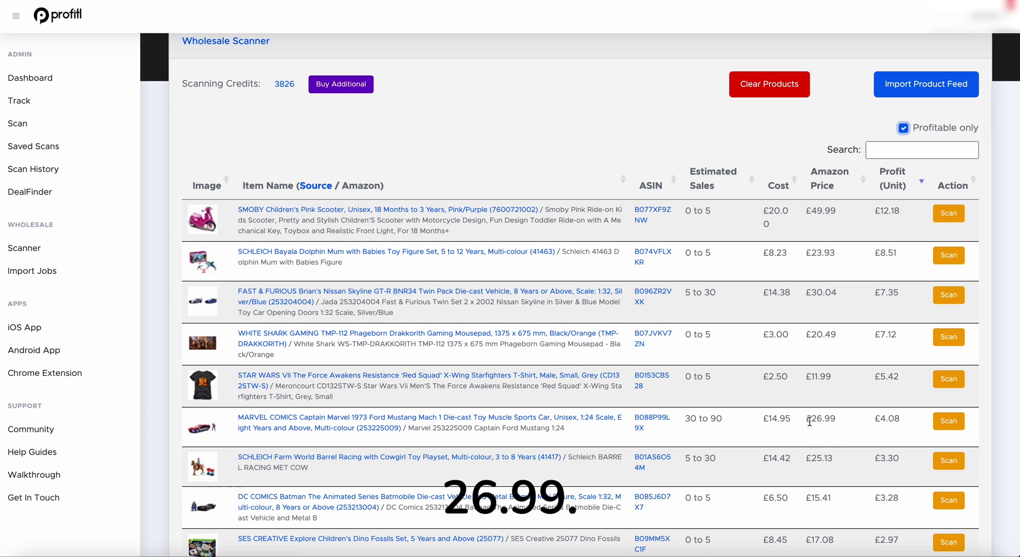
# - Scan the Captain Marvel Mustang and calculate fees, showing £4.08 unit profit and 27% ROI
pyautogui.click(948, 420)
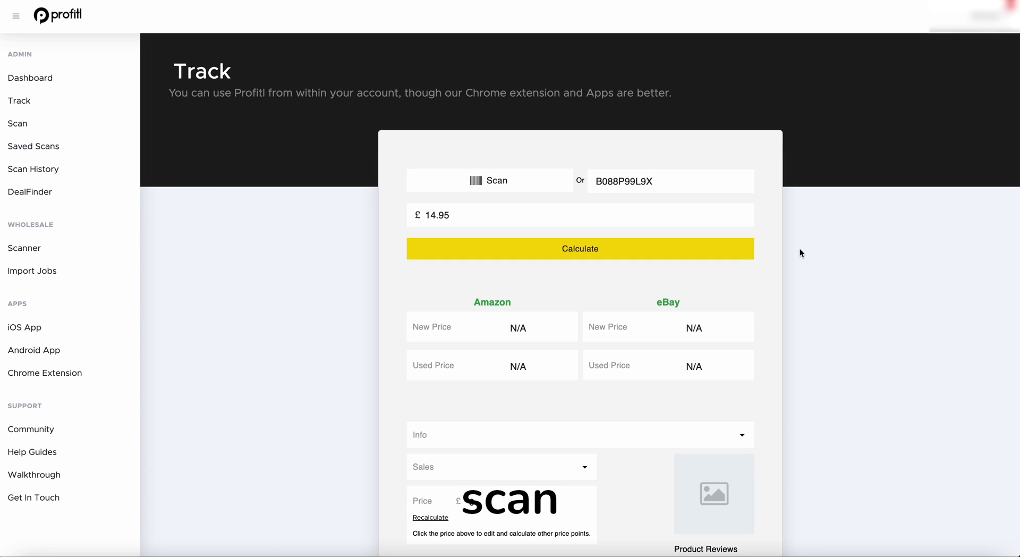
pyautogui.click(576, 248)
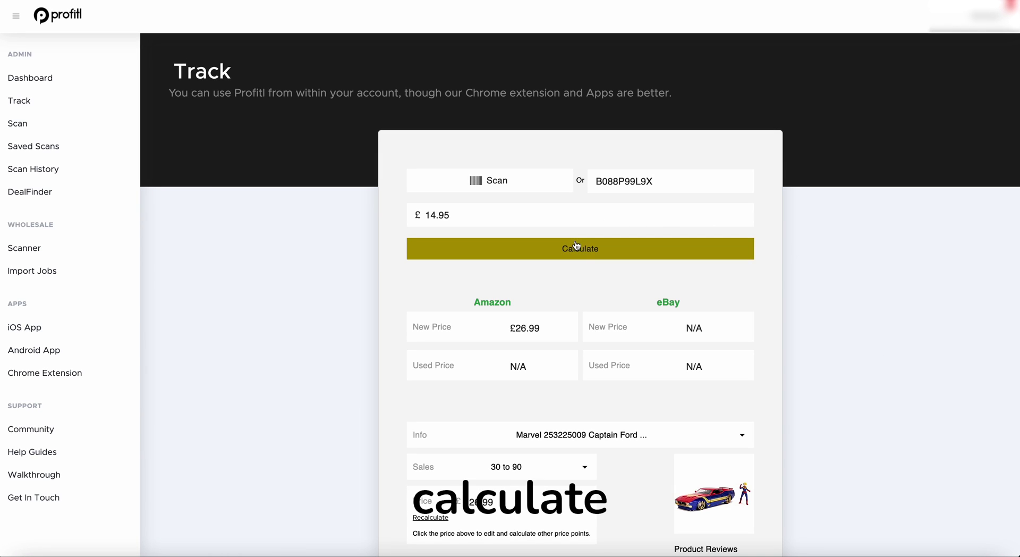
pyautogui.scroll(-5, 586, 257)
pyautogui.scroll(-2, 591, 257)
pyautogui.scroll(-2, 591, 257)
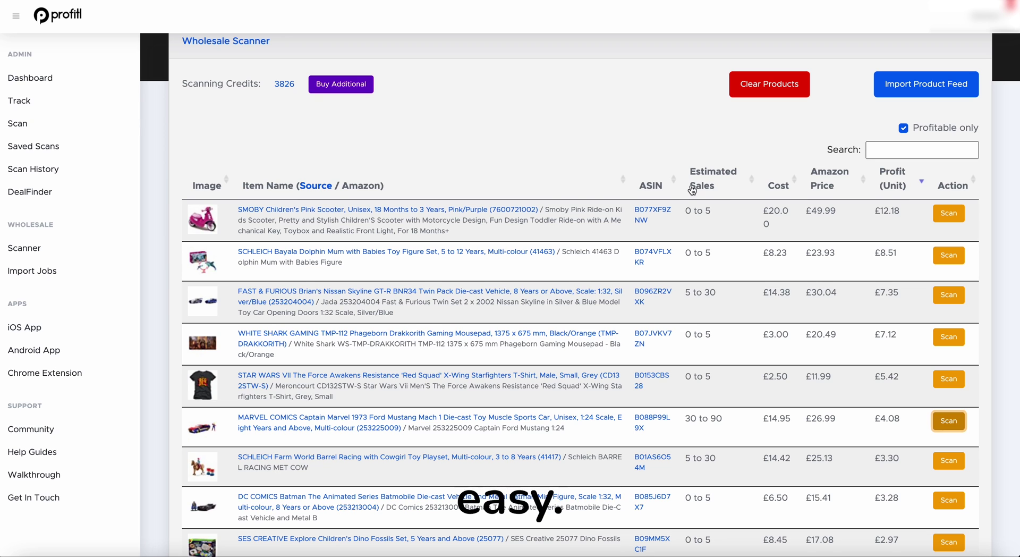
pyautogui.scroll(2, 691, 190)
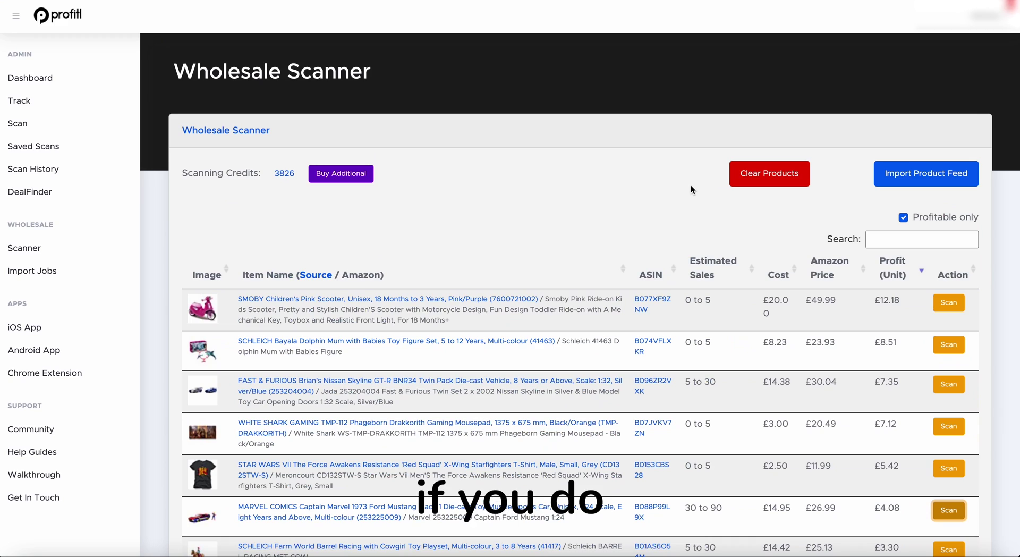